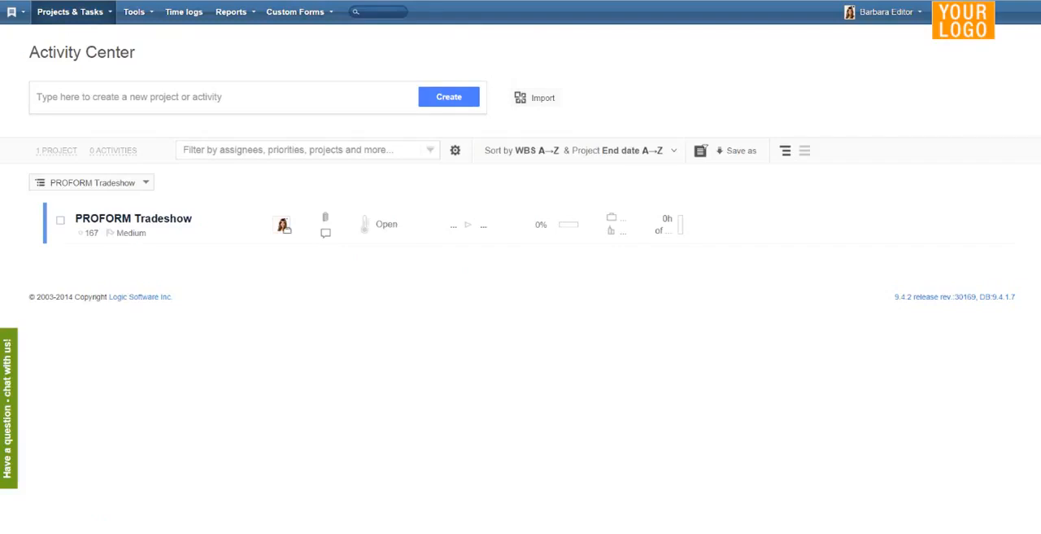
- Open the CSV import and set the list to import to Tasks
{"action": "left_click", "coordinate": [134, 11]}
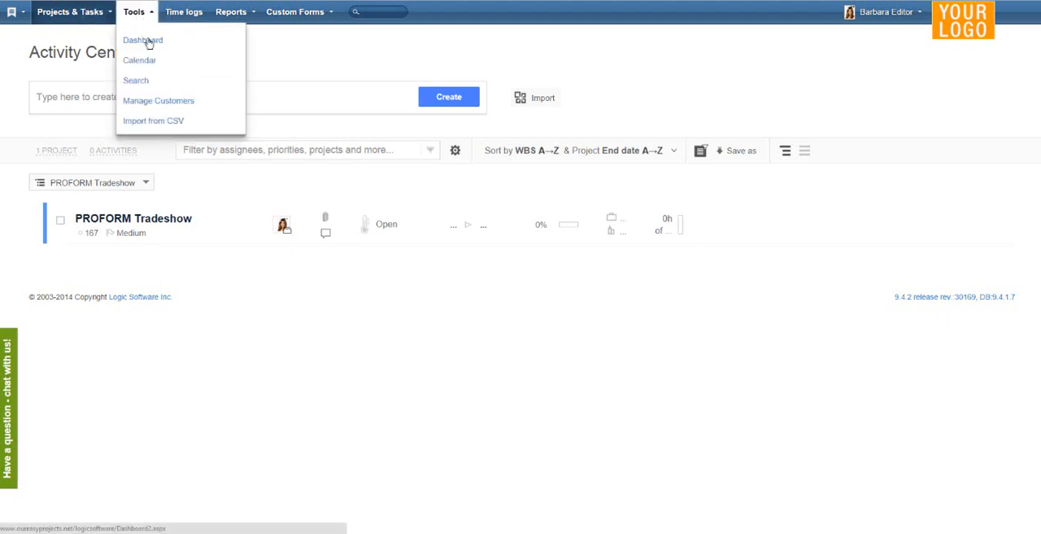
{"action": "left_click", "coordinate": [147, 122]}
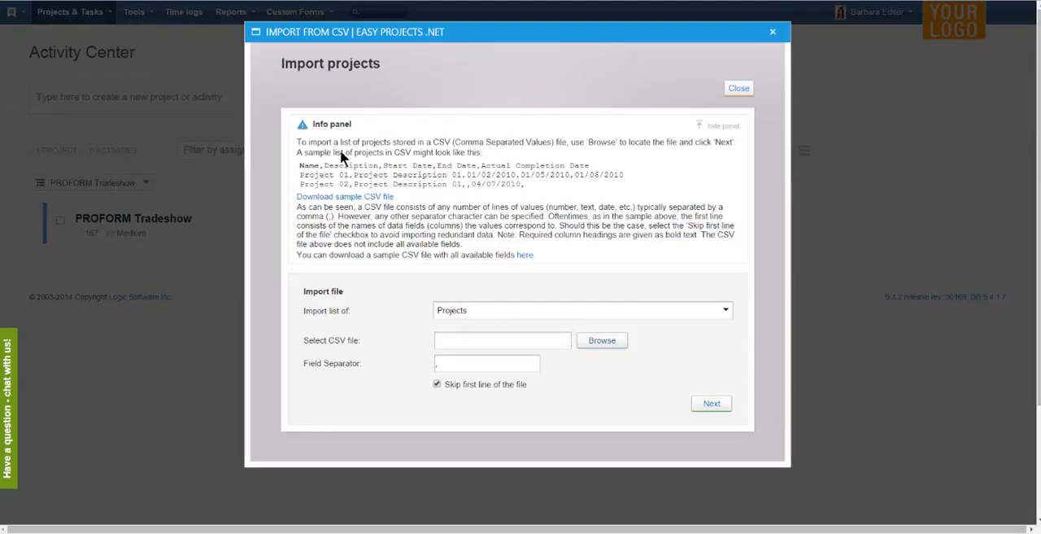
{"action": "left_click", "coordinate": [516, 312]}
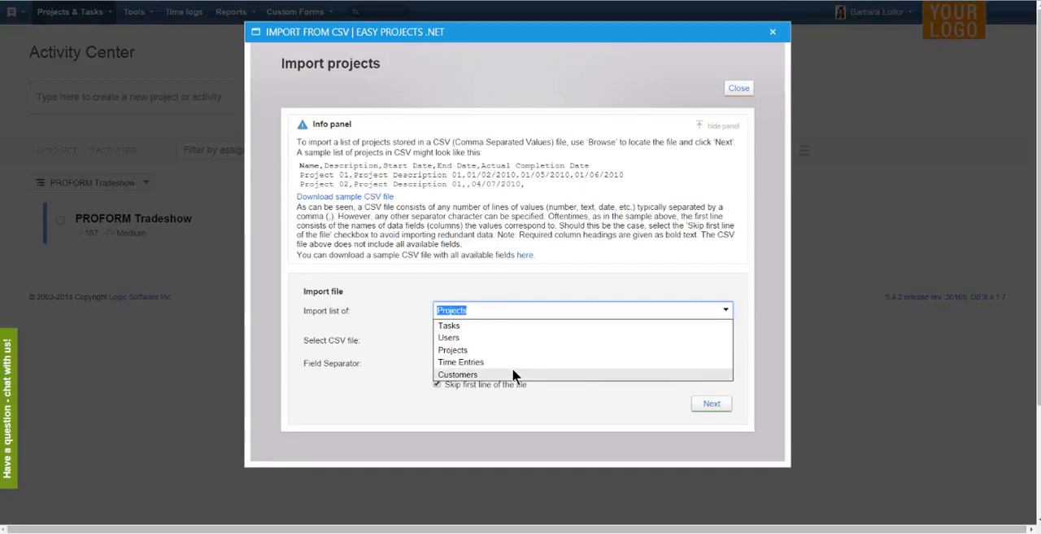
{"action": "left_click", "coordinate": [455, 327]}
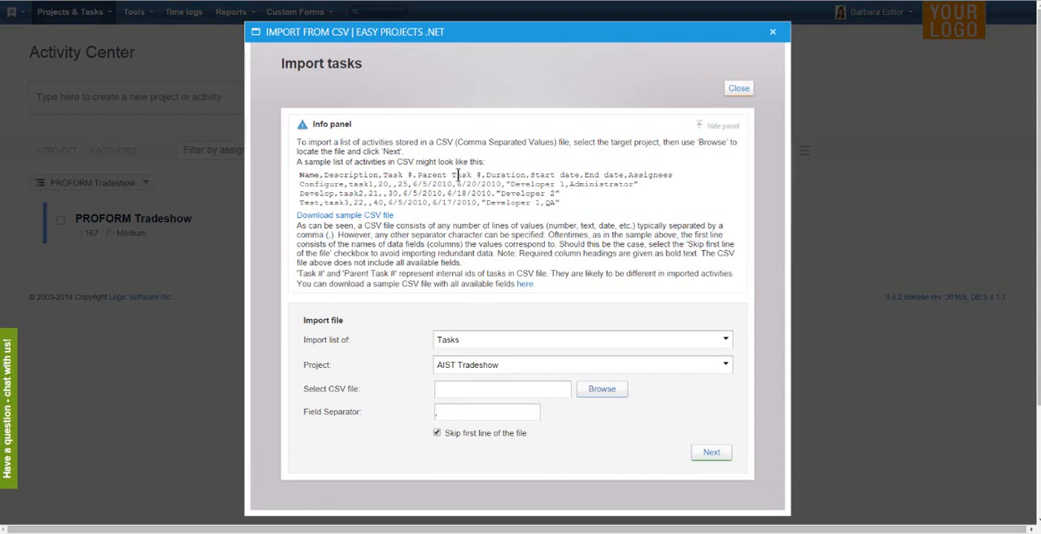
- Download the sample tasks CSV file that contains all available fields
{"action": "key", "text": "ctrl"}
{"action": "key", "text": "ctrl"}
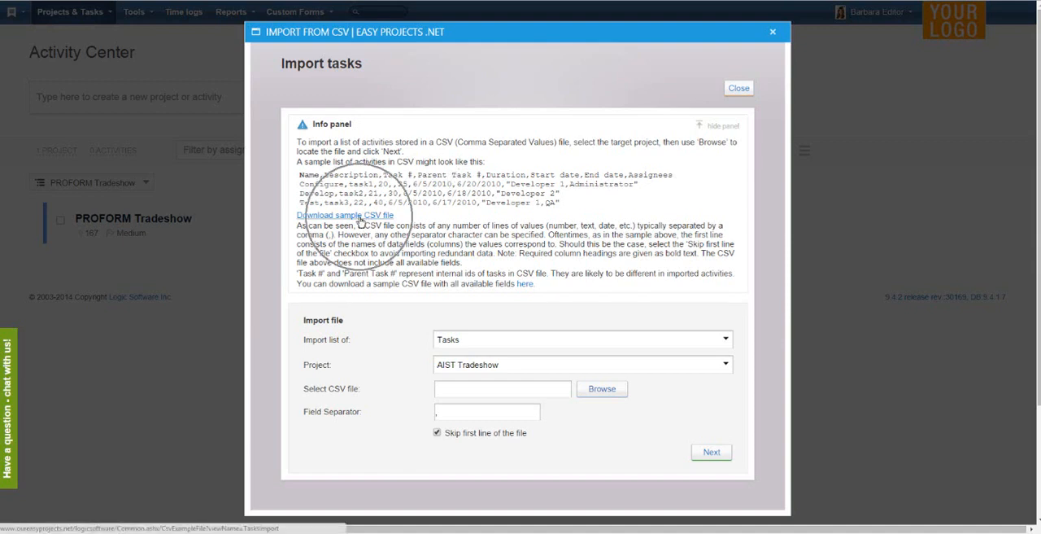
{"action": "left_click", "coordinate": [523, 285]}
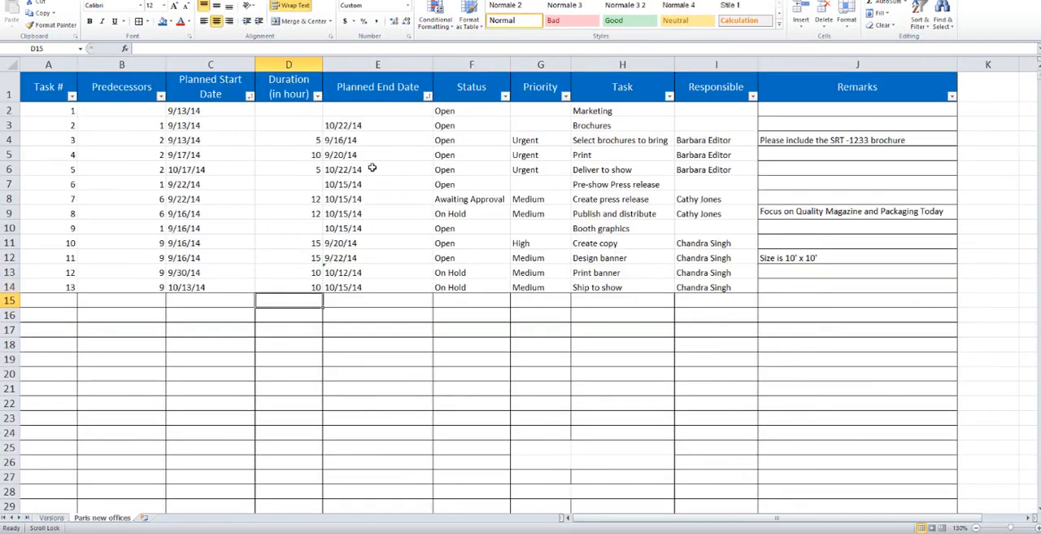
- In Excel, copy the task names in H2:H14 of the Paris new offices sheet into the Activity Import sheet's Name column, starting at A2
{"action": "left_click", "coordinate": [638, 64]}
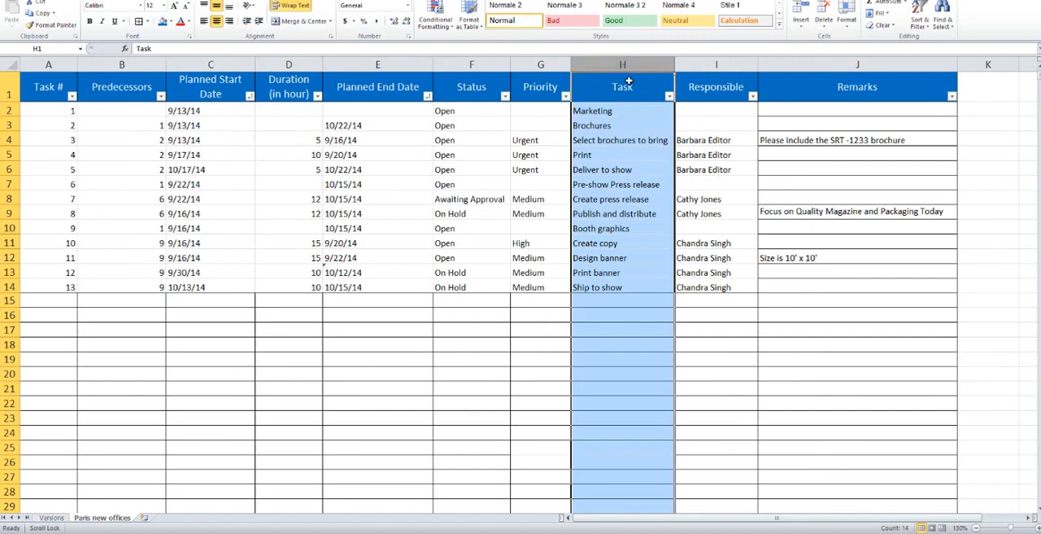
{"action": "left_click_drag", "start_coordinate": [608, 111], "coordinate": [620, 285]}
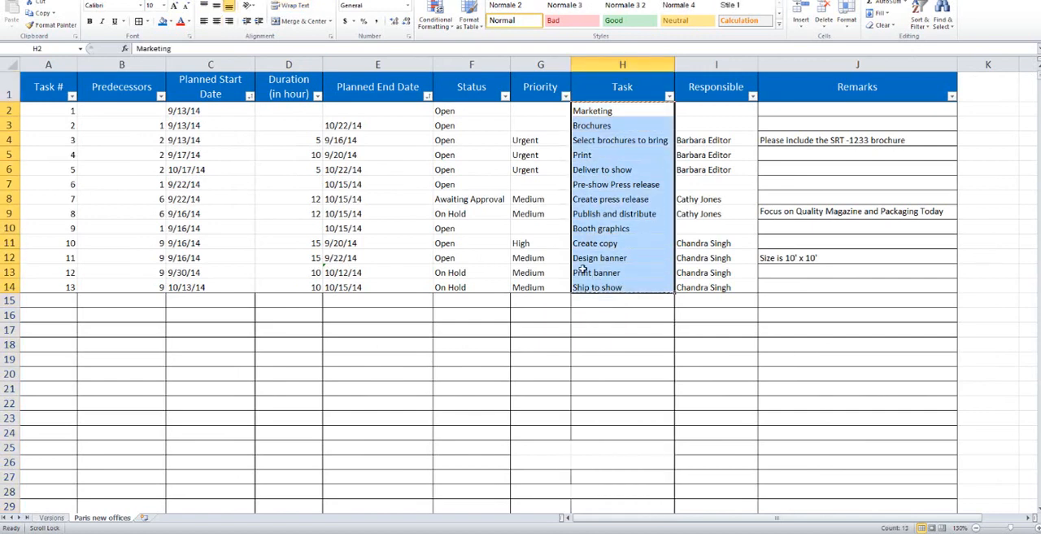
{"action": "key", "text": "ctrl+c"}
{"action": "mouse_move", "coordinate": [226, 533]}
{"action": "left_click", "coordinate": [187, 504]}
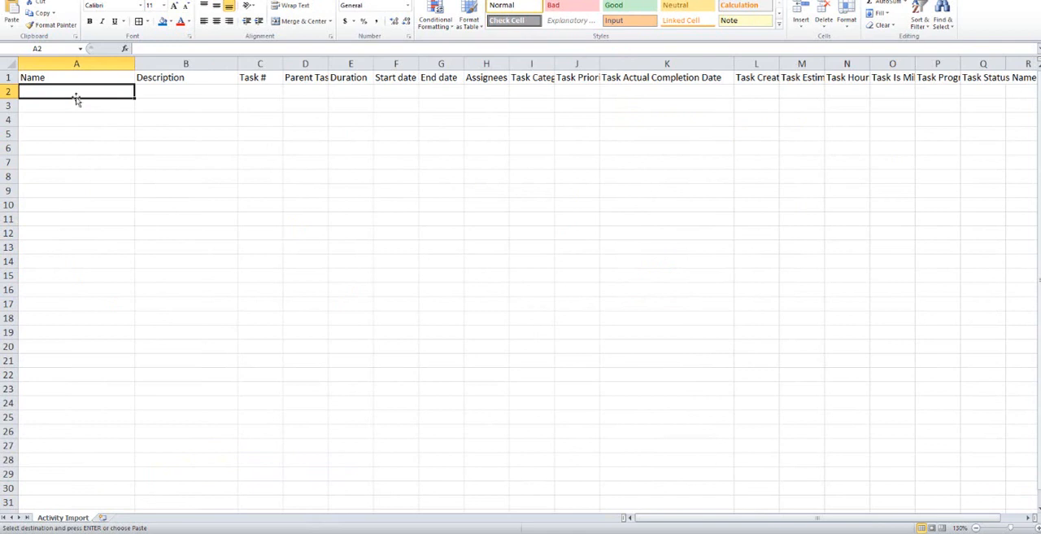
{"action": "key", "text": "ctrl+v"}
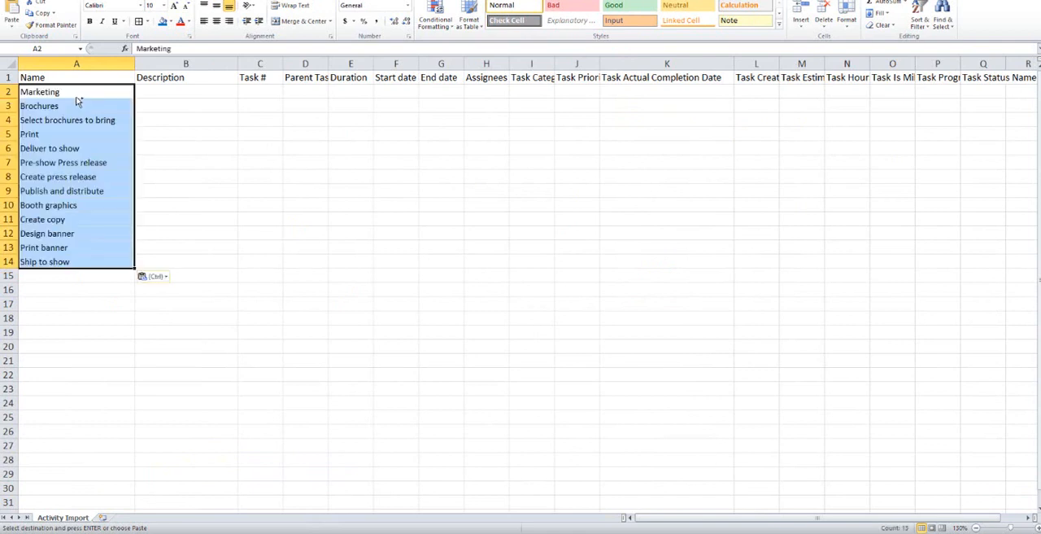
{"action": "left_click", "coordinate": [77, 115]}
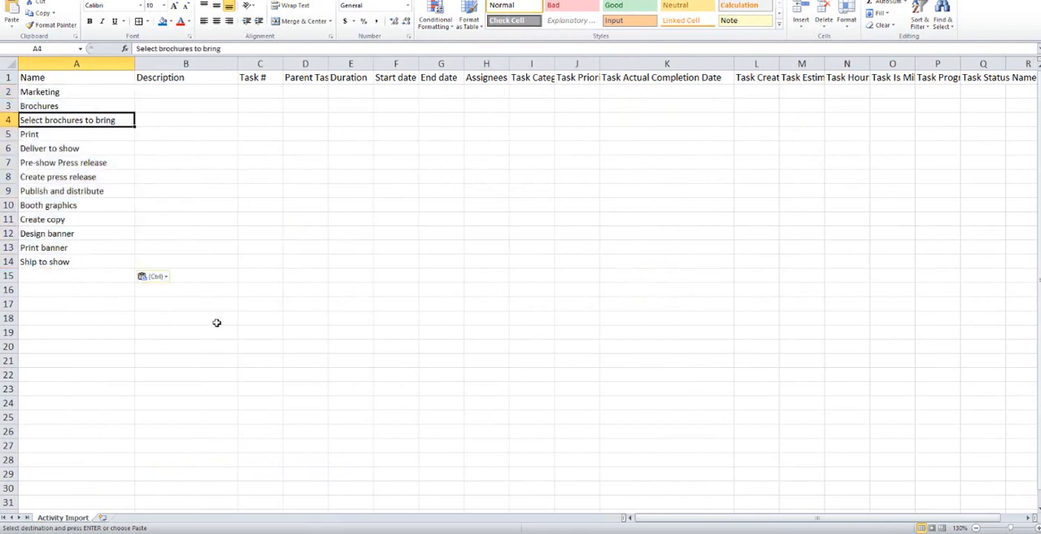
- Copy the Remarks in J2:J14 of the source sheet into the Activity Import sheet's Description column, starting at B2
{"action": "mouse_move", "coordinate": [226, 532]}
{"action": "left_click", "coordinate": [284, 510]}
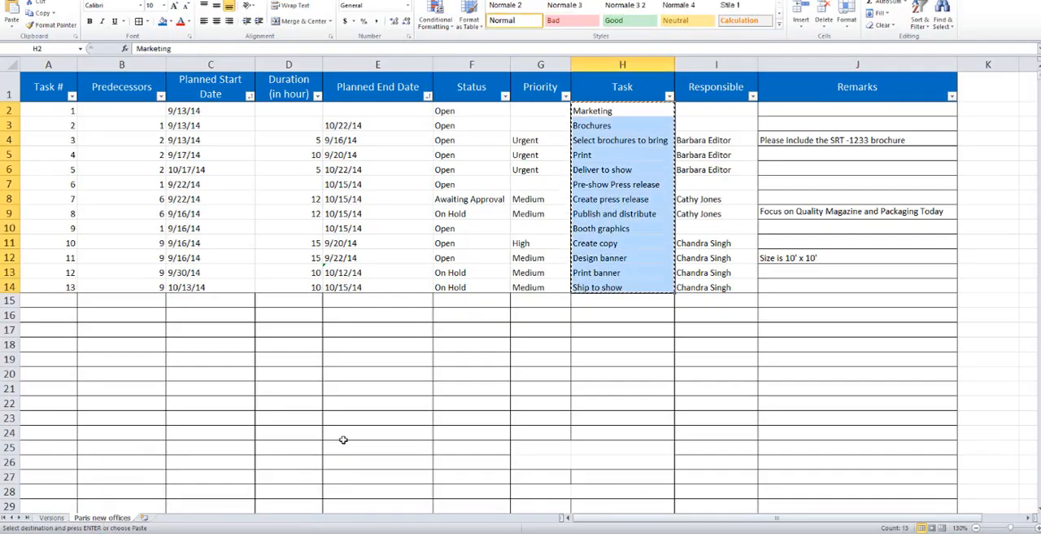
{"action": "left_click_drag", "start_coordinate": [809, 112], "coordinate": [818, 286]}
{"action": "key", "text": "ctrl+c"}
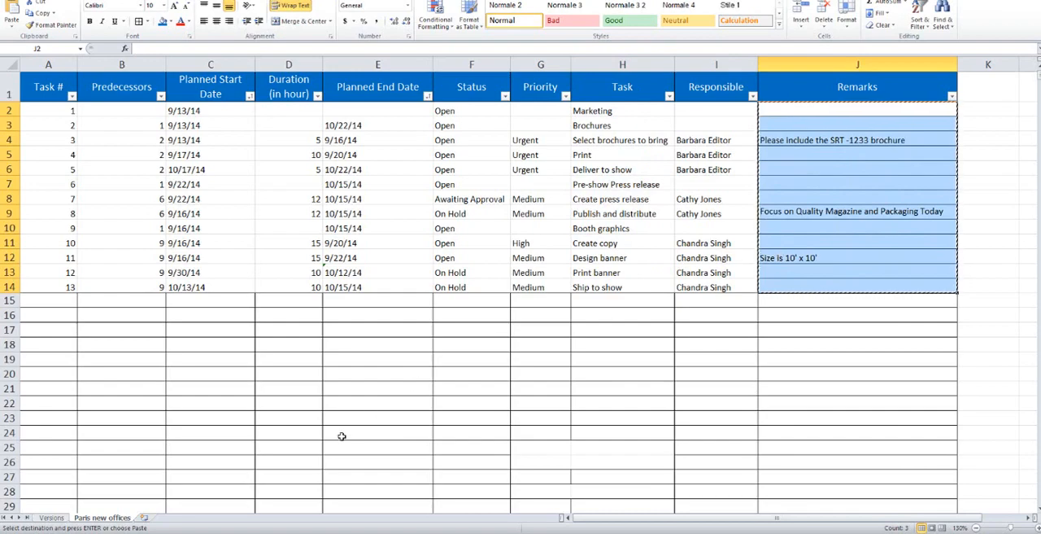
{"action": "left_click", "coordinate": [237, 533]}
{"action": "left_click", "coordinate": [187, 499]}
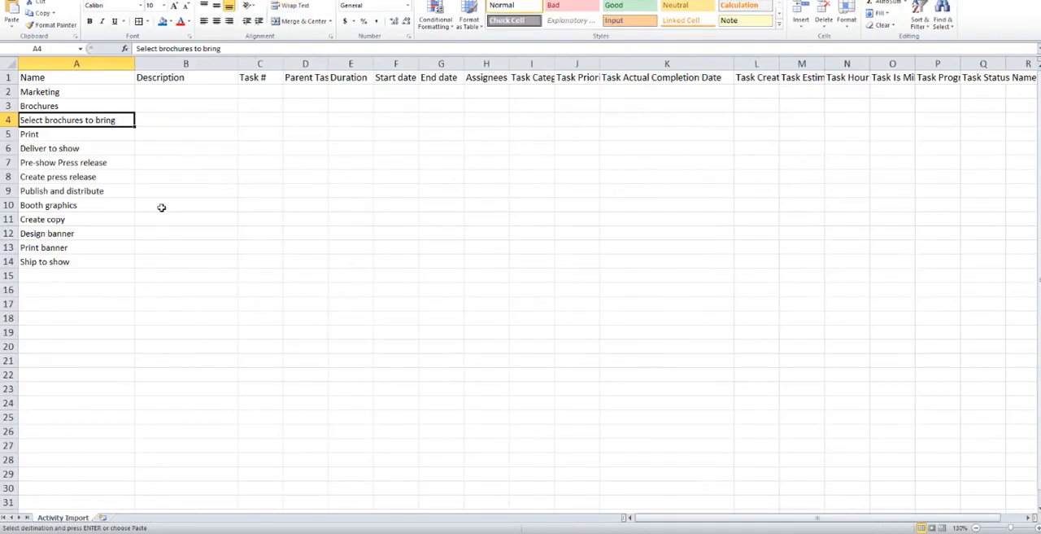
{"action": "left_click", "coordinate": [169, 96]}
{"action": "key", "text": "ctrl+v"}
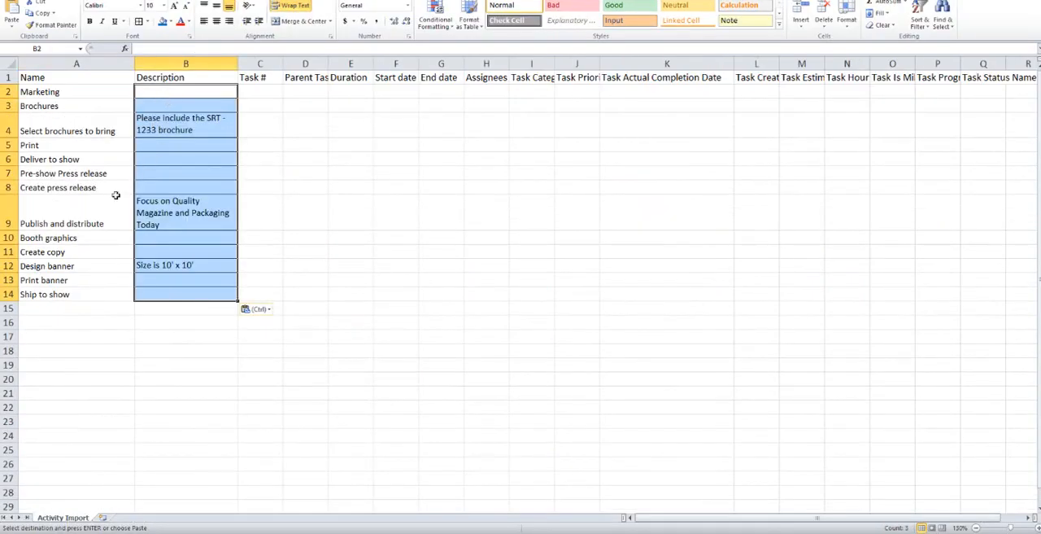
- Compare the source workbook with the Activity Import sheet and examine its Task # and Parent Task # columns
{"action": "key", "text": "ctrl+Tab"}
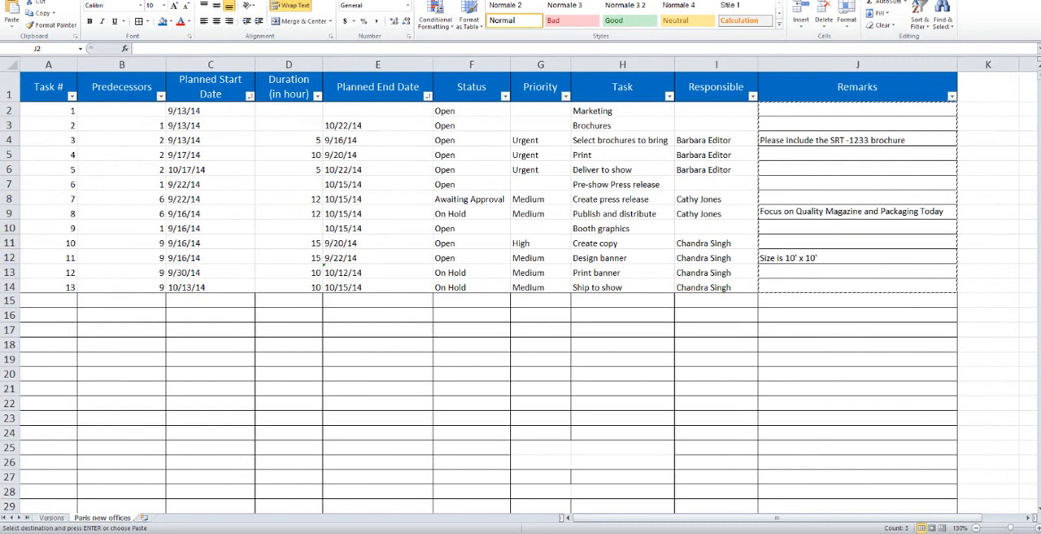
{"action": "key", "text": "ctrl+Tab"}
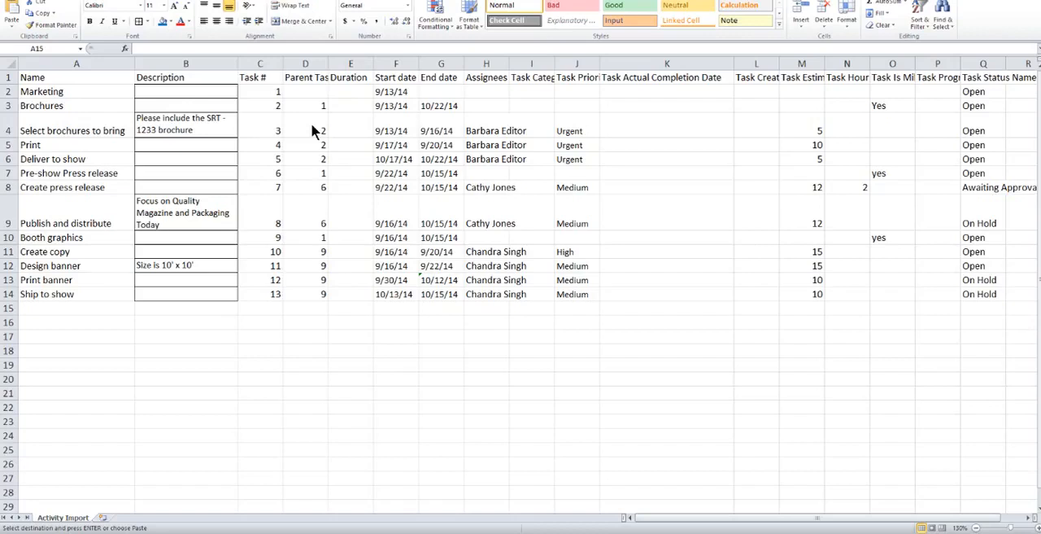
{"action": "left_click", "coordinate": [258, 79]}
{"action": "key", "text": "ctrl"}
{"action": "key", "text": "ctrl"}
{"action": "key", "text": "ctrl"}
{"action": "key", "text": "ctrl"}
{"action": "key", "text": "Escape"}
- Review the import sheet's Duration, Start date, End date, Assignees, Task Category Name and Task Priority Name columns
{"action": "left_click", "coordinate": [355, 63]}
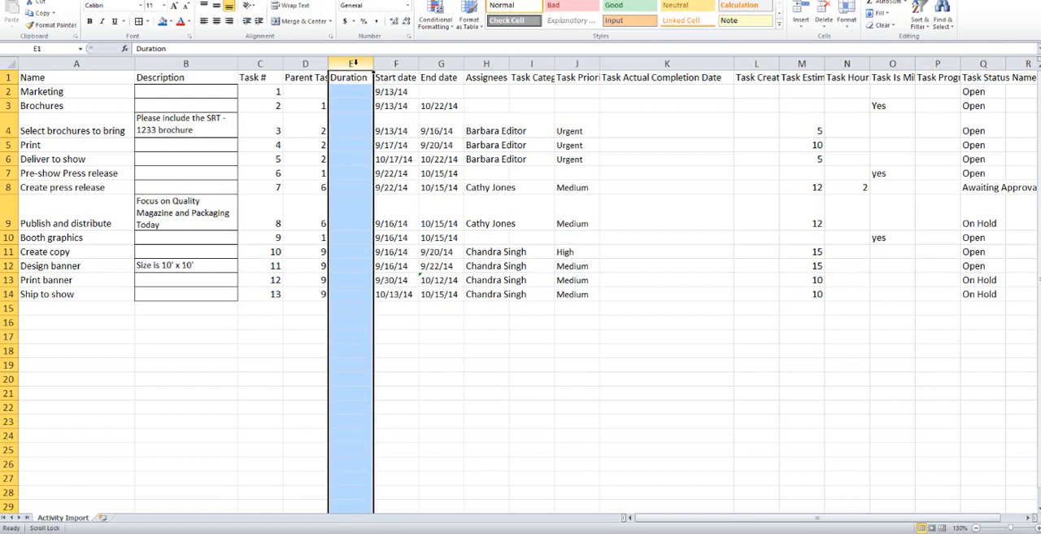
{"action": "left_click", "coordinate": [396, 62]}
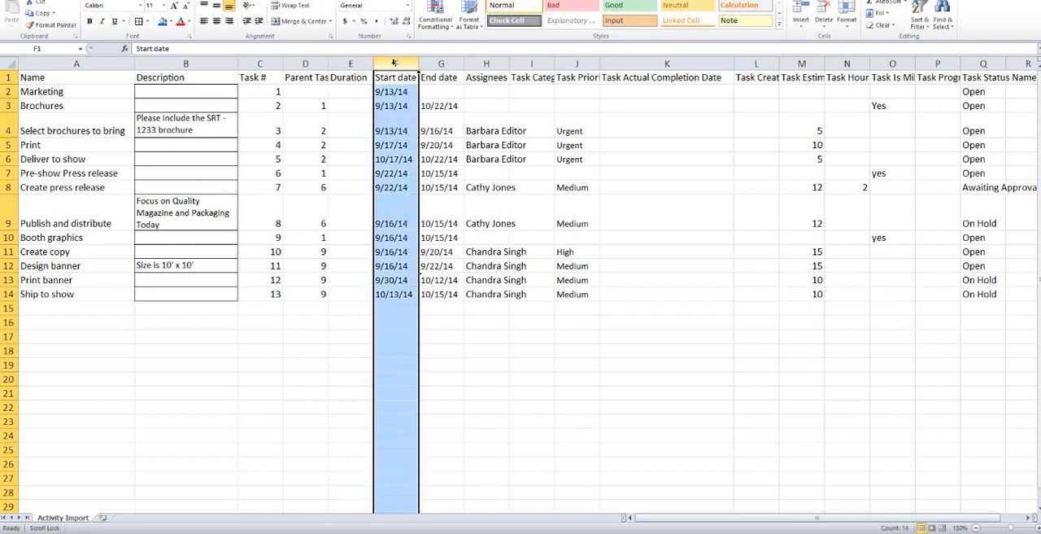
{"action": "left_click", "coordinate": [435, 62]}
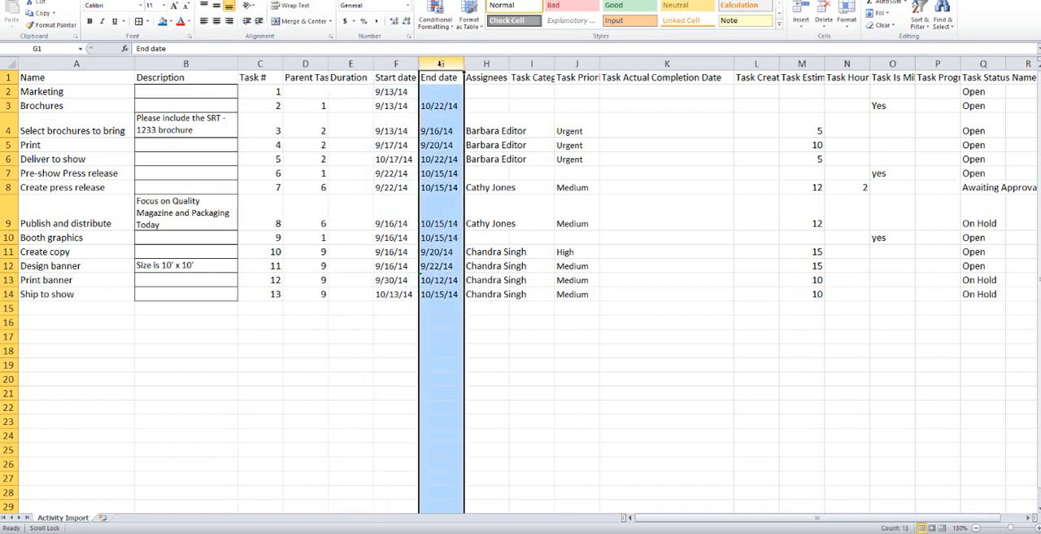
{"action": "left_click", "coordinate": [485, 62]}
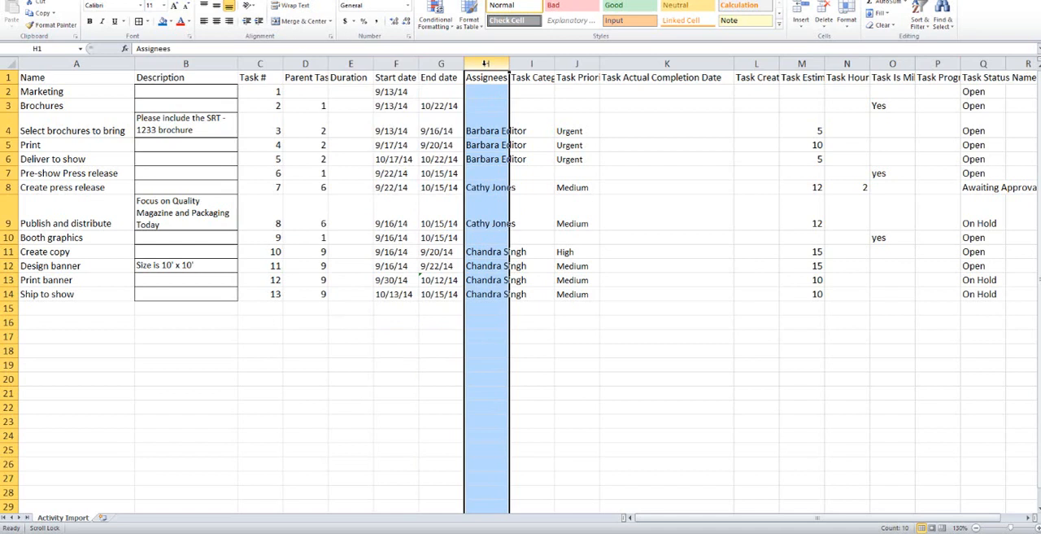
{"action": "left_click", "coordinate": [528, 62]}
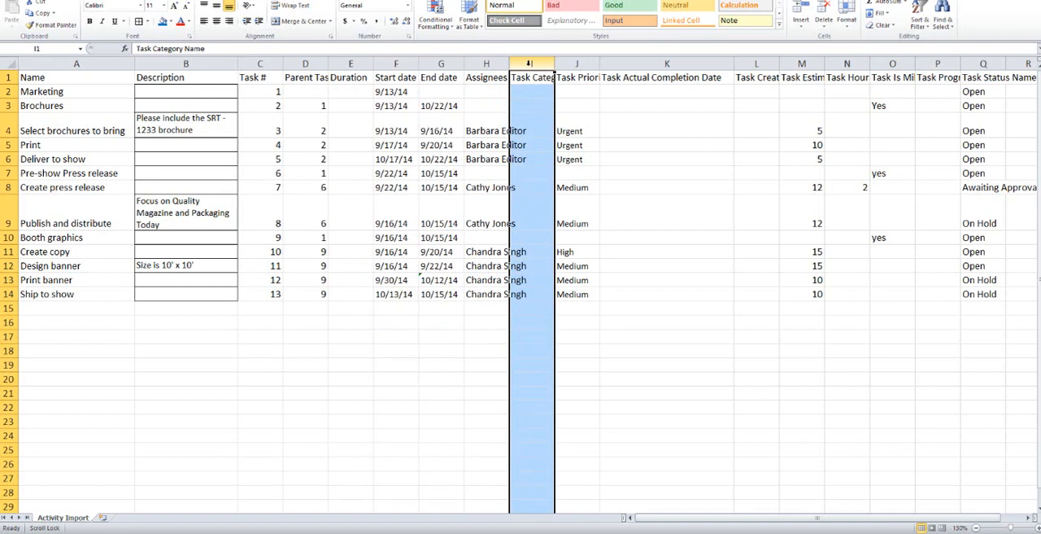
{"action": "left_click", "coordinate": [577, 63]}
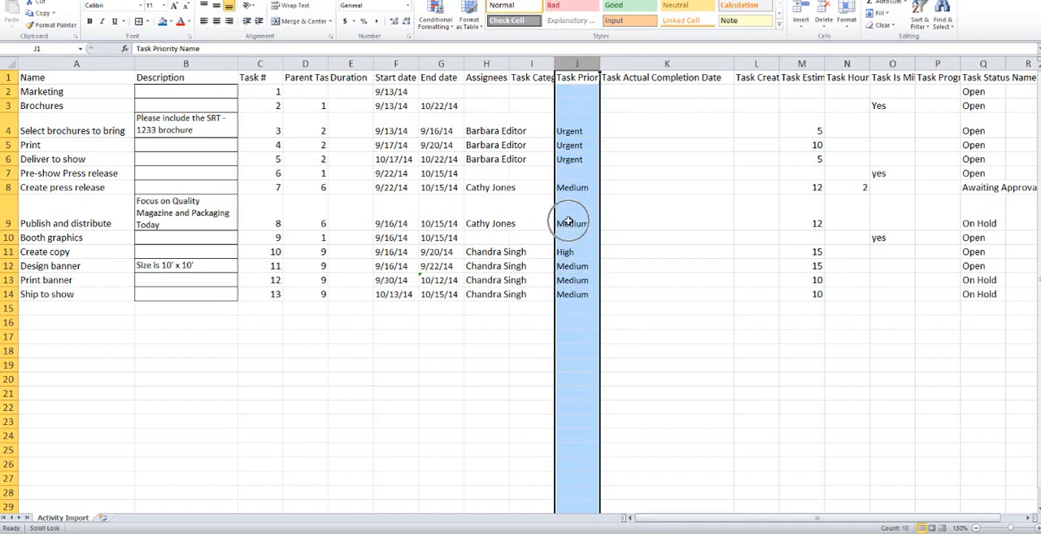
- Review the import sheet's Actual Completion Date, Creation Date, Estimated Hours, Hours Left, Is Milestone, Progress and Status Name columns
{"action": "left_click", "coordinate": [650, 63]}
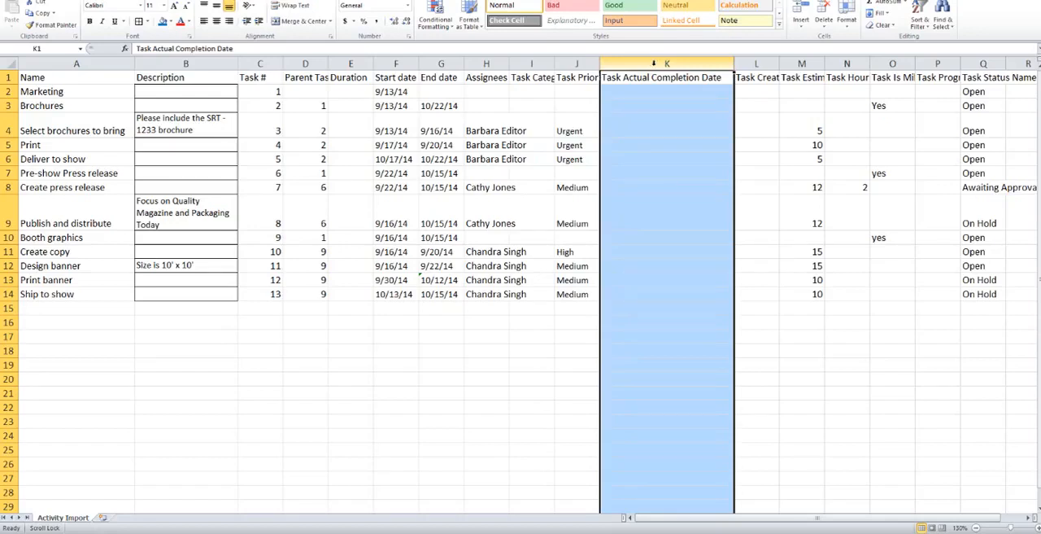
{"action": "left_click", "coordinate": [757, 63]}
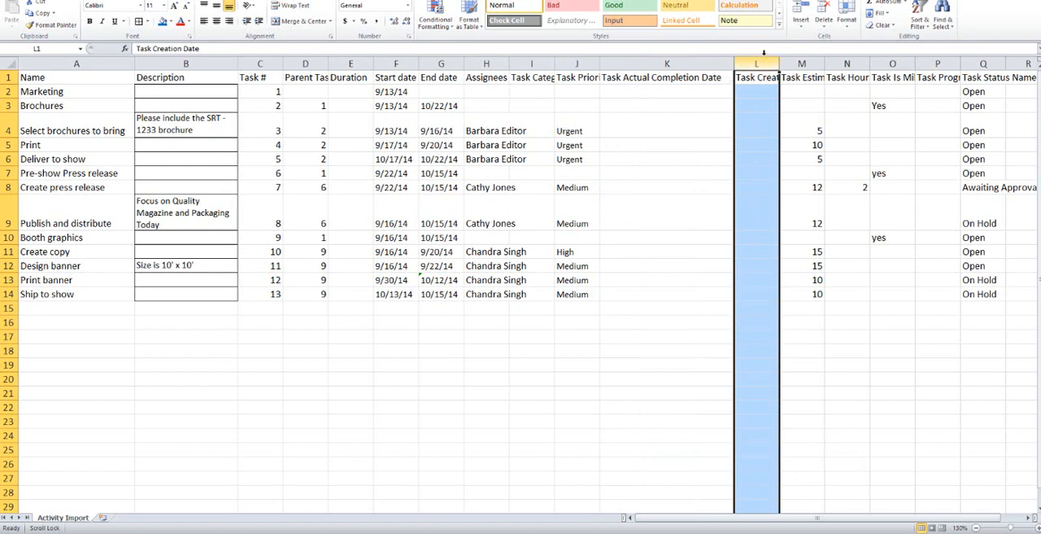
{"action": "left_click", "coordinate": [807, 62]}
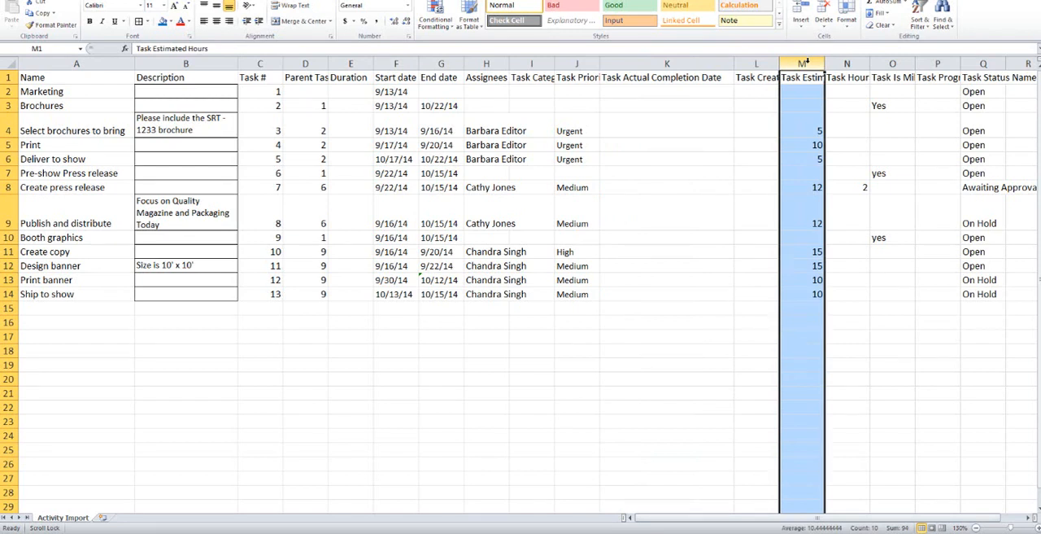
{"action": "left_click", "coordinate": [838, 63]}
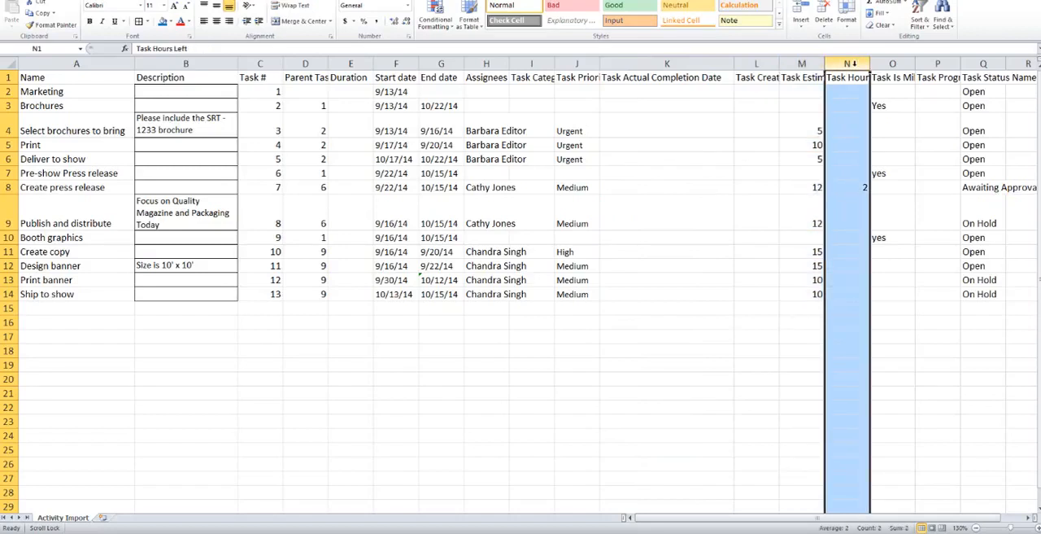
{"action": "left_click", "coordinate": [892, 64]}
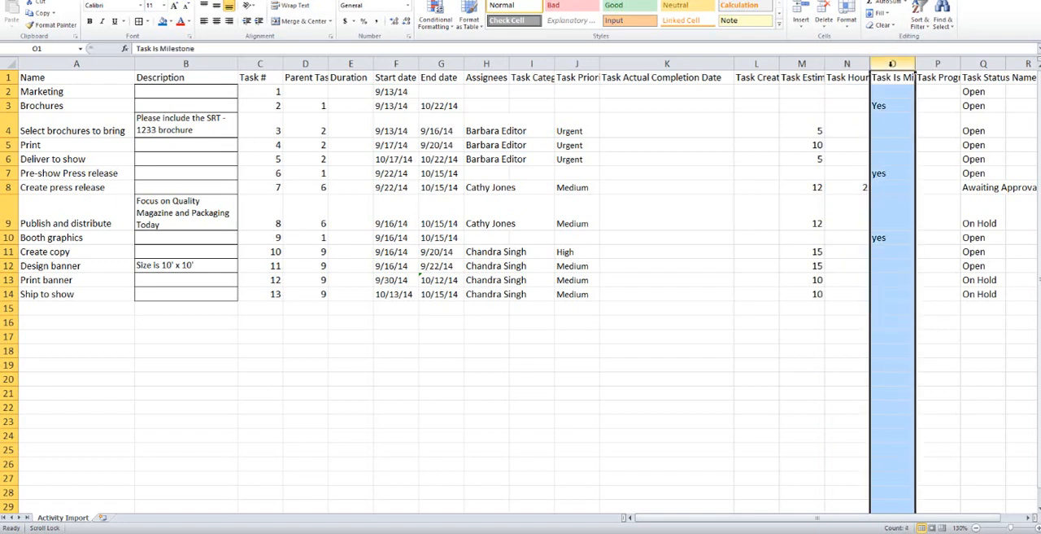
{"action": "left_click", "coordinate": [937, 64]}
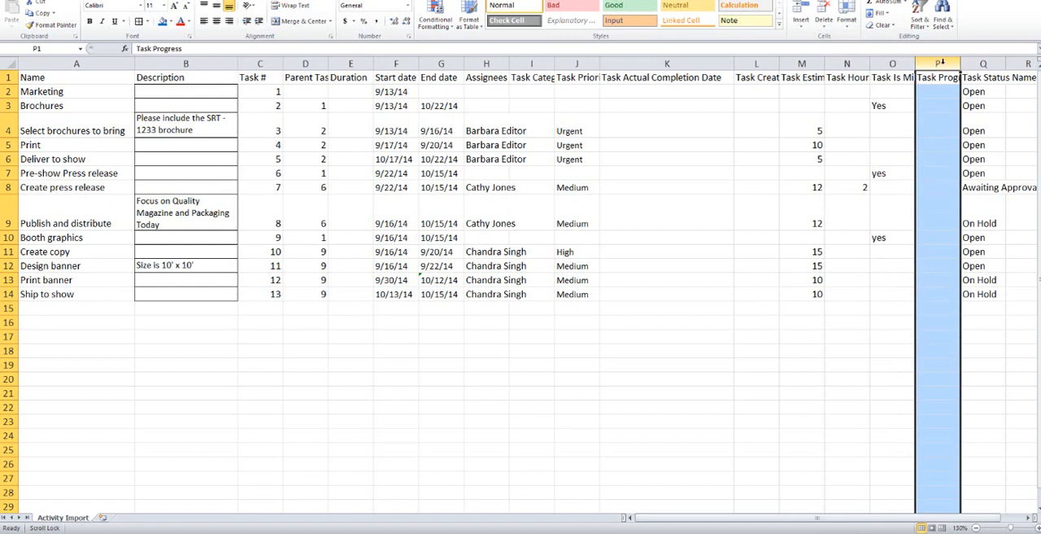
{"action": "left_click", "coordinate": [983, 64]}
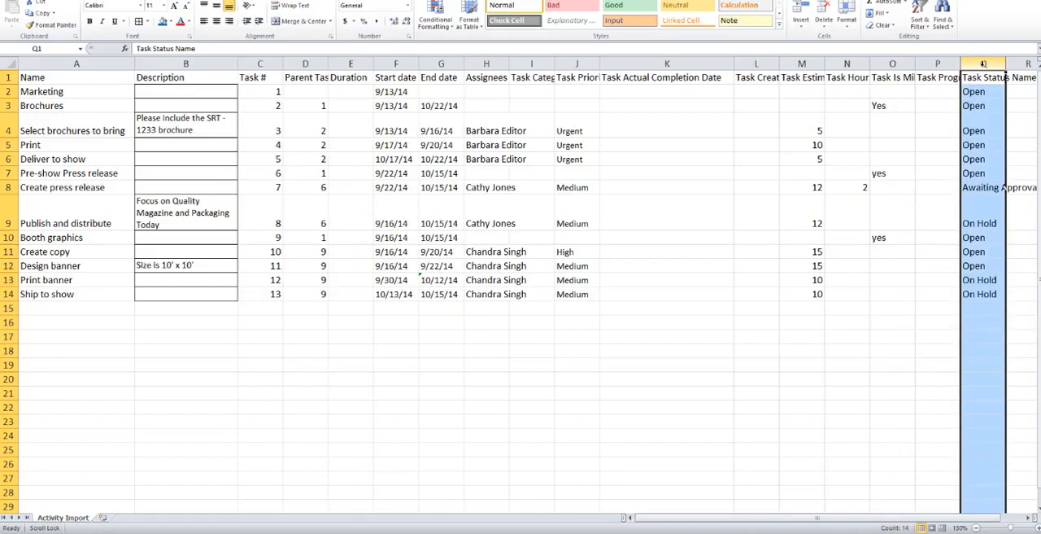
{"action": "left_click", "coordinate": [986, 94]}
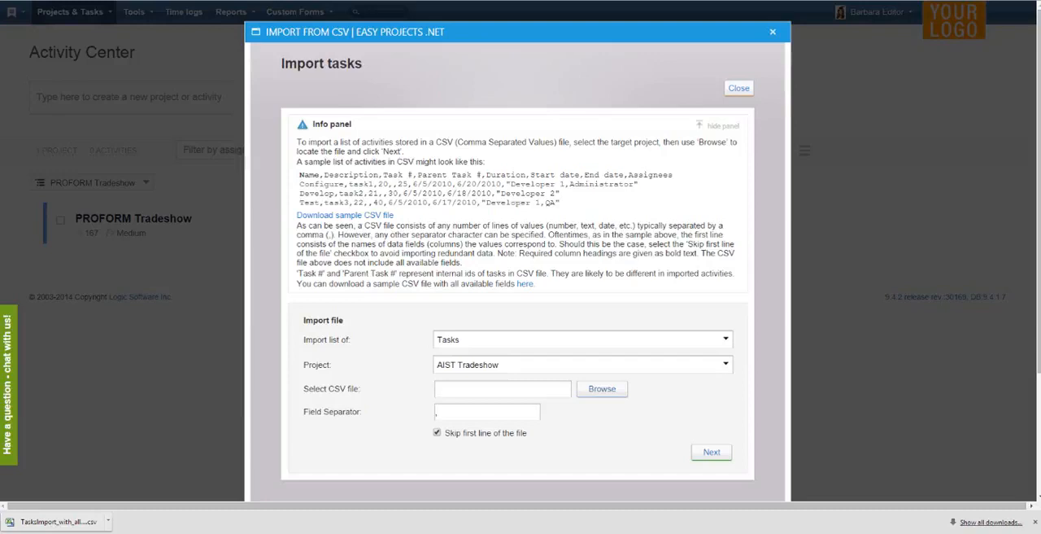
- In Easy Projects .NET, set the target project to PROFORM Tradeshow and submit Activity Import.csv for field mapping
{"action": "left_click", "coordinate": [615, 366]}
{"action": "left_click", "coordinate": [507, 386]}
{"action": "left_click", "coordinate": [591, 390]}
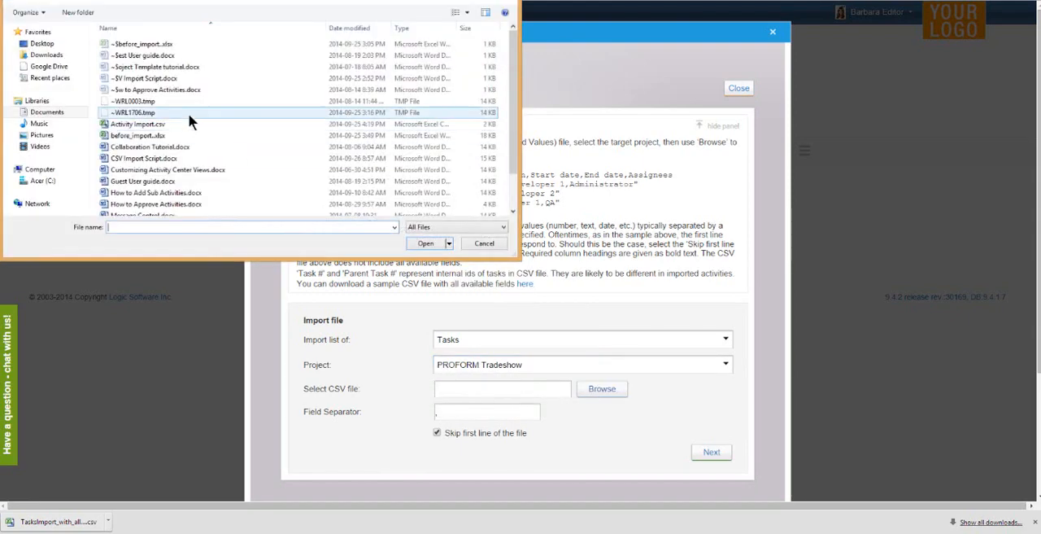
{"action": "double_click", "coordinate": [181, 123]}
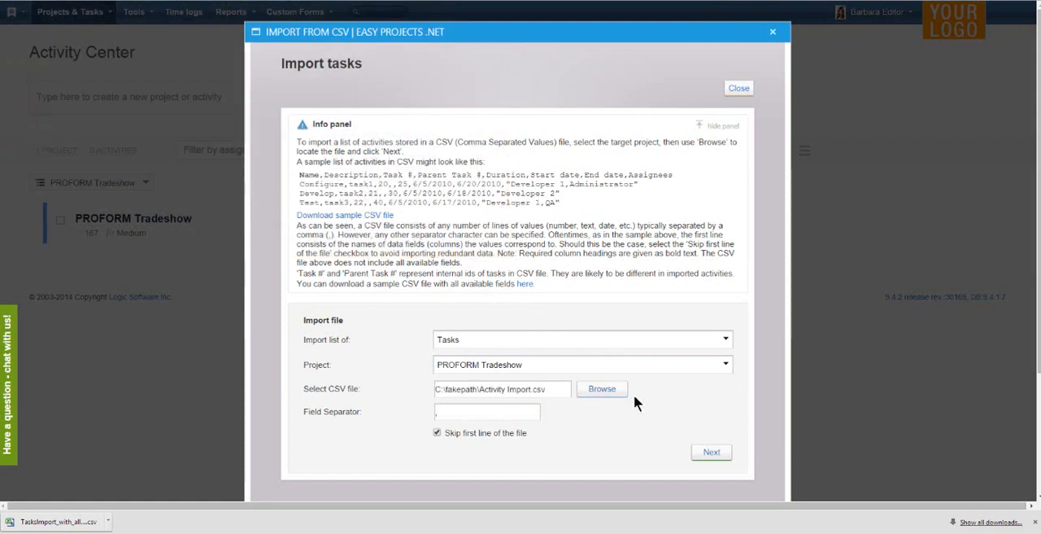
{"action": "left_click", "coordinate": [716, 457]}
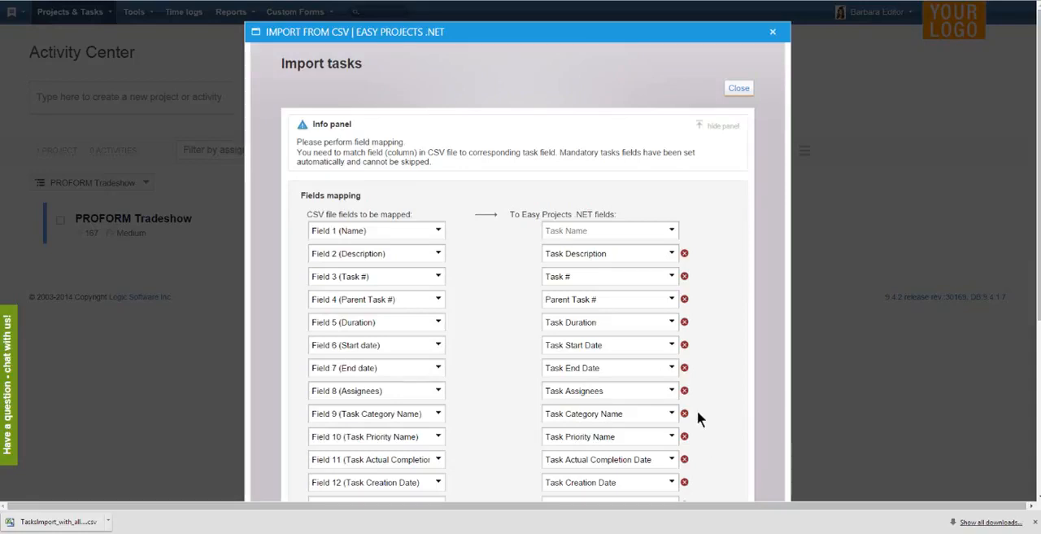
- Examine the target field choices for Start date and the CSV field choices for mapping additional fields, keeping the automatic mapping
{"action": "left_click", "coordinate": [662, 345]}
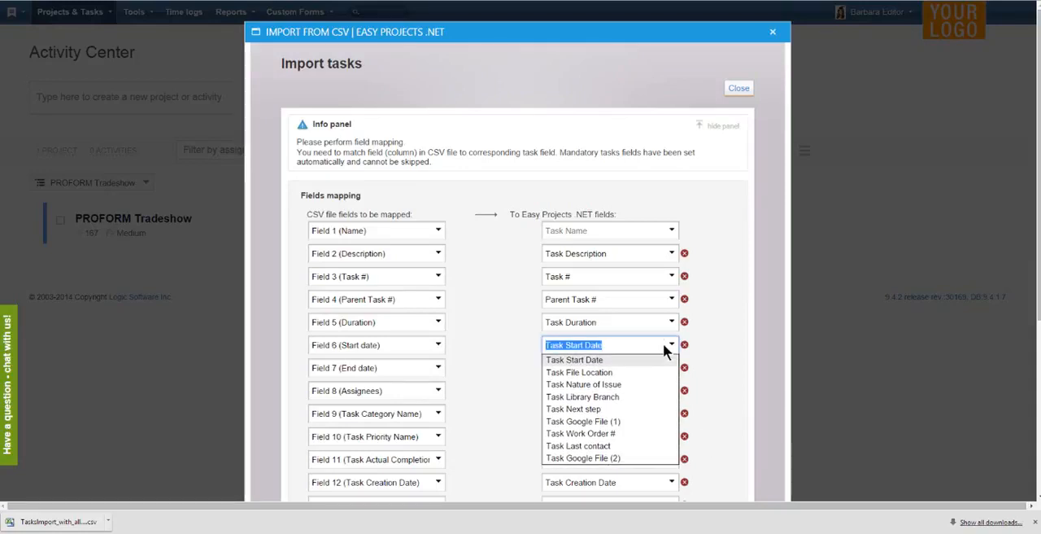
{"action": "left_click", "coordinate": [663, 342]}
{"action": "left_click", "coordinate": [708, 339]}
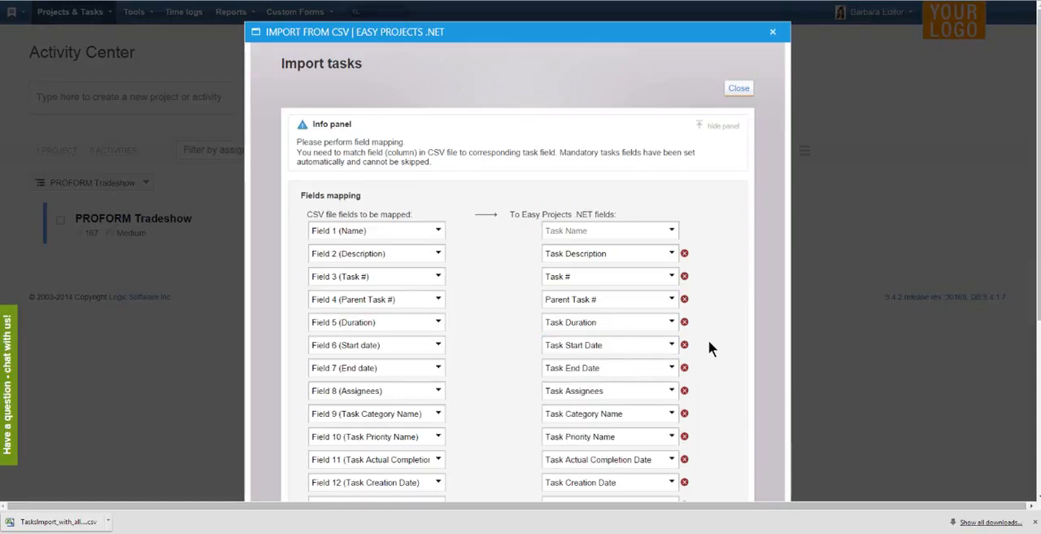
{"action": "scroll", "coordinate": [709, 340], "scroll_direction": "down", "scroll_amount": 5}
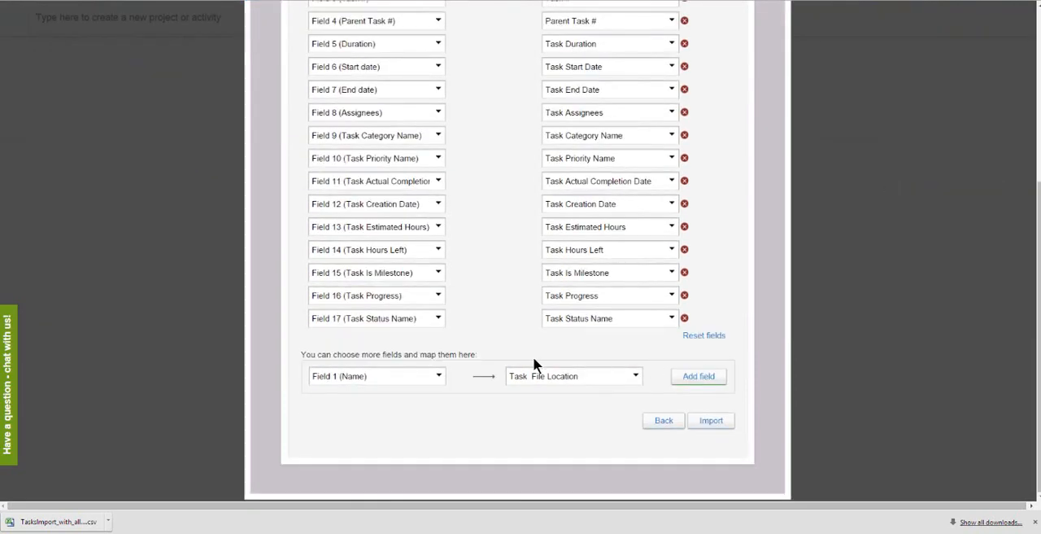
{"action": "left_click", "coordinate": [440, 375]}
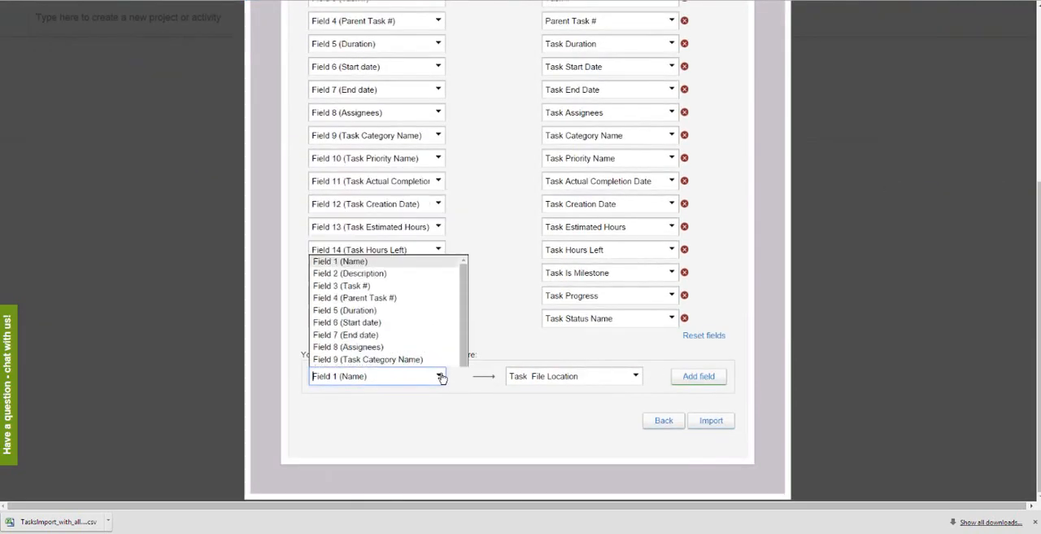
{"action": "left_click", "coordinate": [440, 375]}
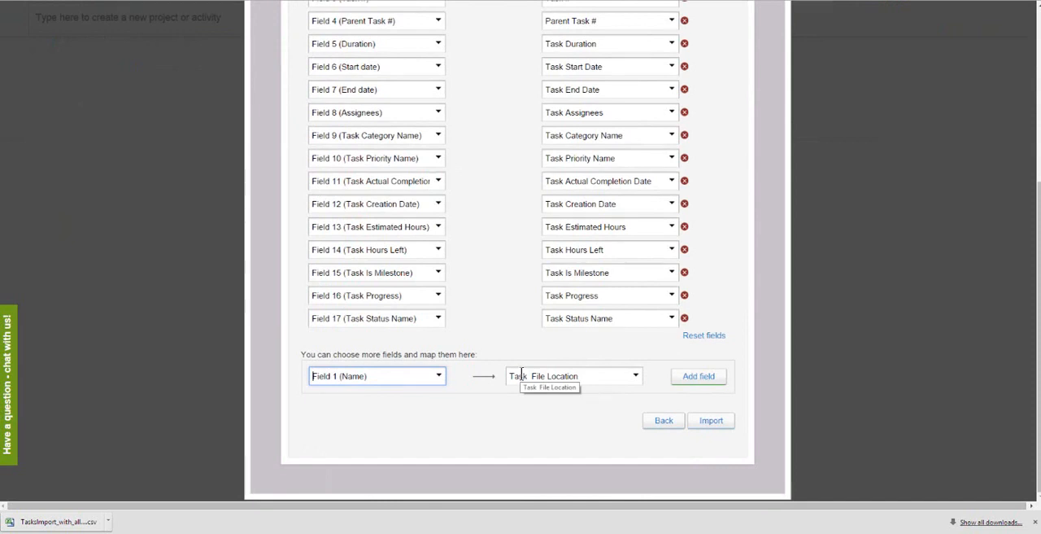
- Import the tasks with the mapped fields and expand all activities of the PROFORM Tradeshow project to review the imported hierarchy
{"action": "left_click", "coordinate": [704, 422]}
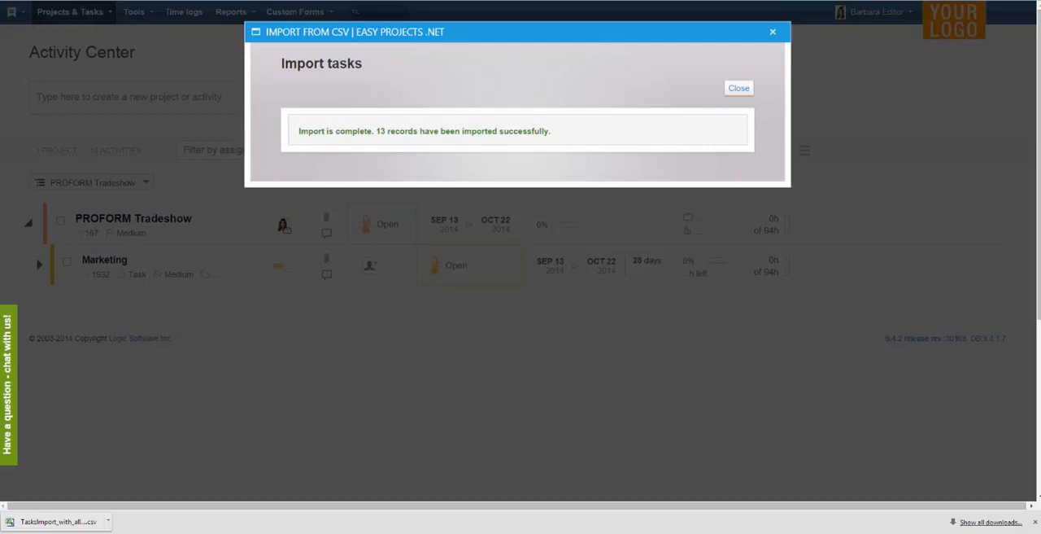
{"action": "left_click", "coordinate": [737, 90]}
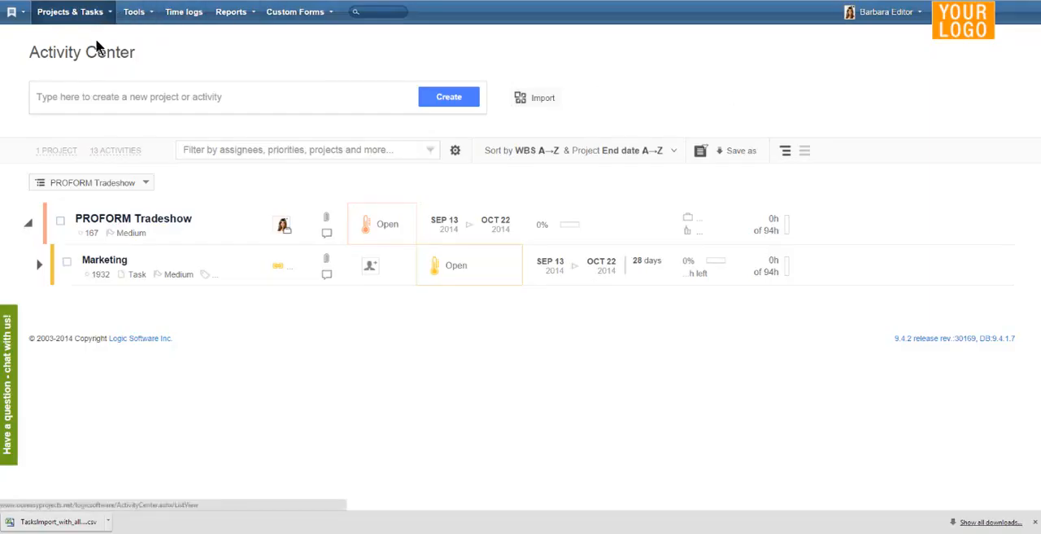
{"action": "left_click", "coordinate": [126, 154]}
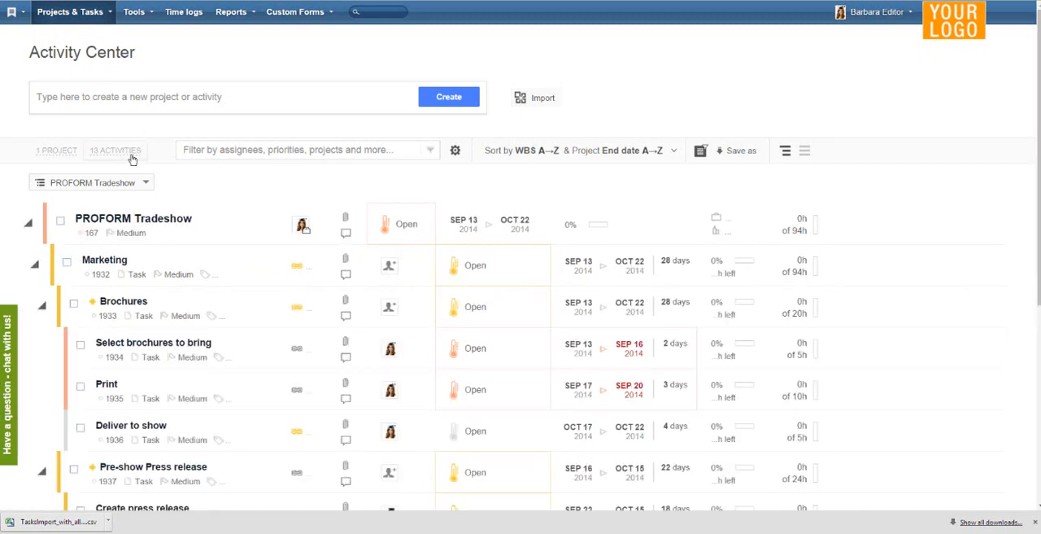
{"action": "scroll", "coordinate": [142, 162], "scroll_direction": "down", "scroll_amount": 5}
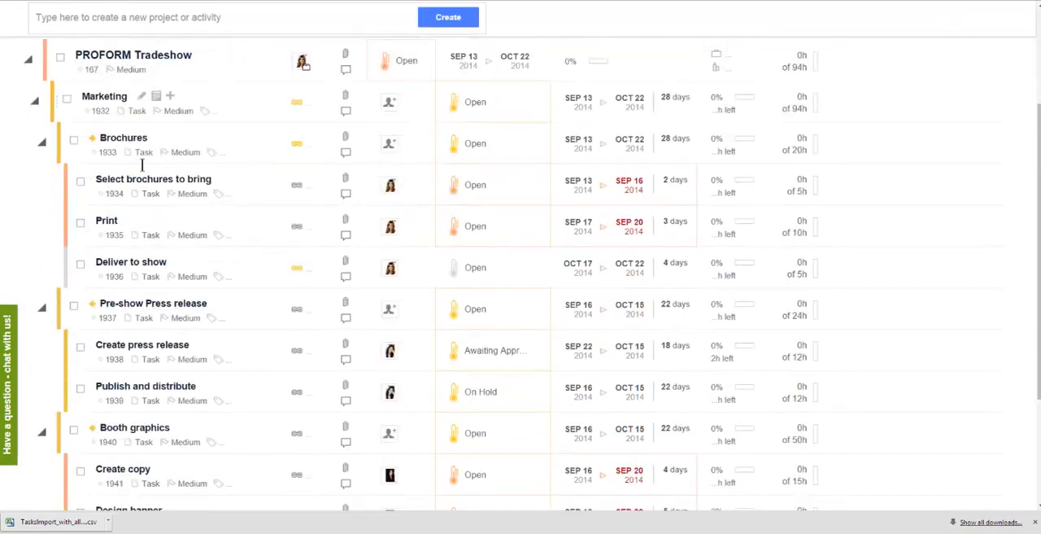